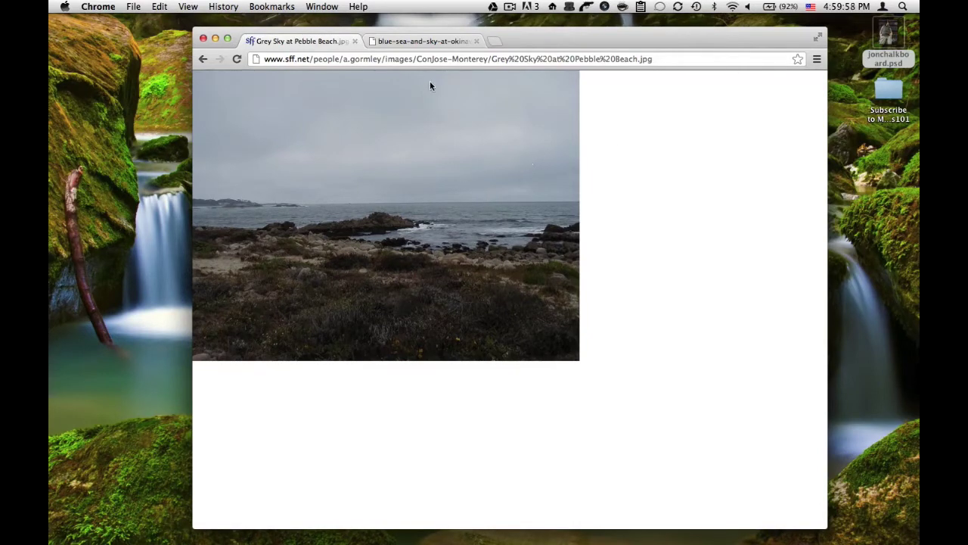
Step: Compare the blue-sky and grey-sky beach photos in Chrome, then open the grey-sky image's context menu
{"action": "left_click", "coordinate": [432, 41]}
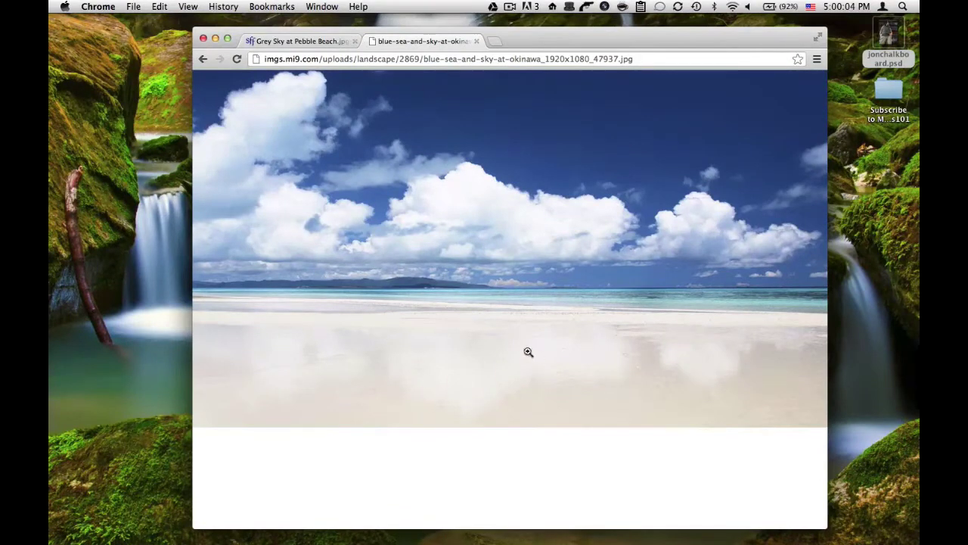
{"action": "left_click", "coordinate": [318, 42]}
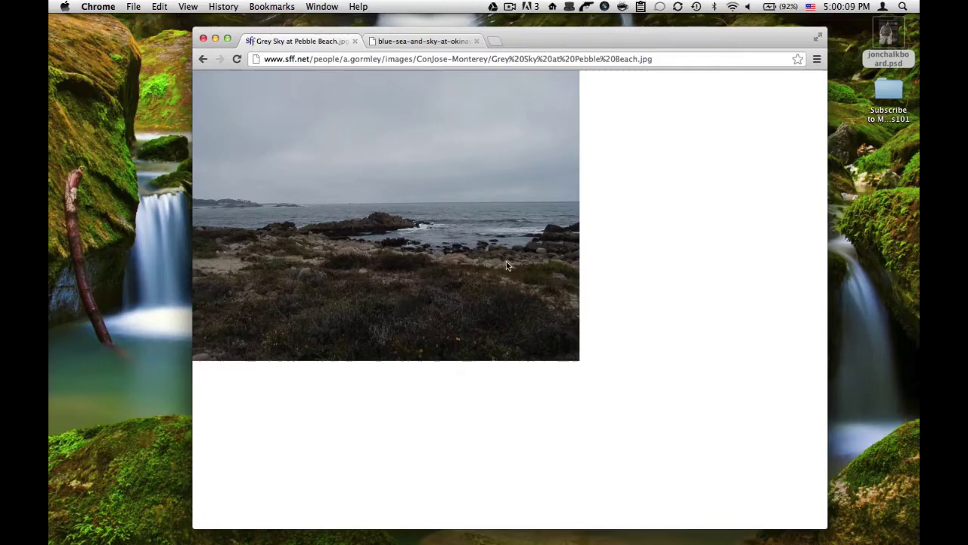
{"action": "right_click", "coordinate": [450, 234]}
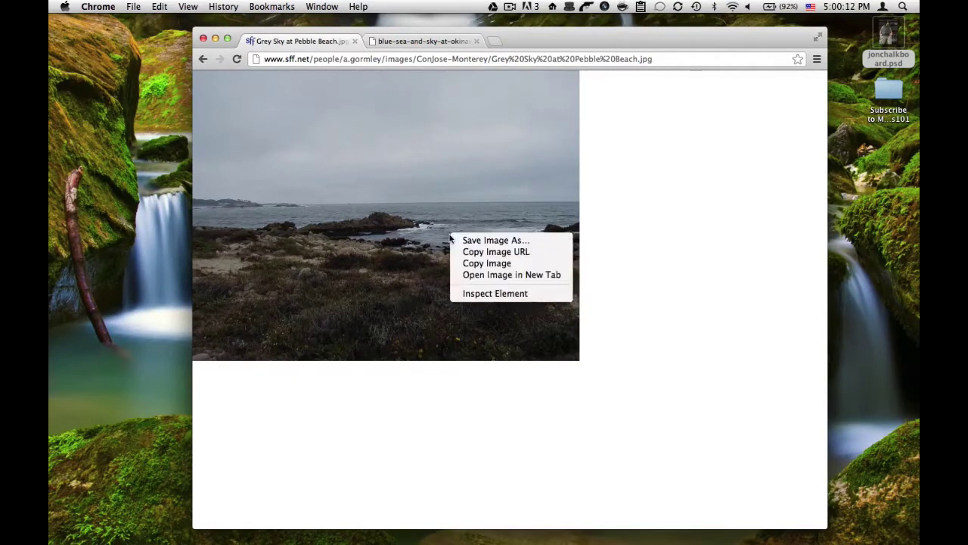
Step: Copy the grey-sky Pebble Beach image and create a new Photoshop document at clipboard size
{"action": "left_click", "coordinate": [466, 263]}
{"action": "key", "text": "super+Tab"}
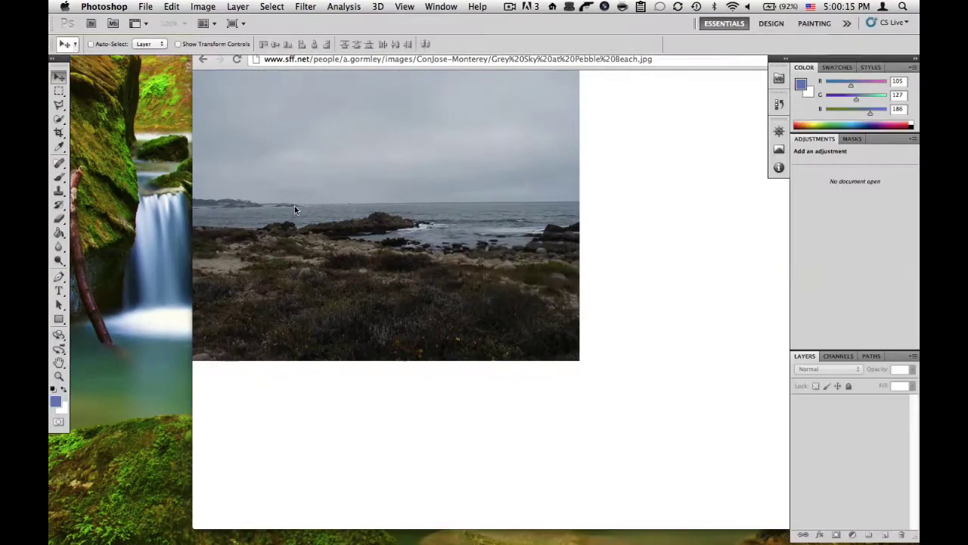
{"action": "key", "text": "super+n"}
{"action": "key", "text": "Return"}
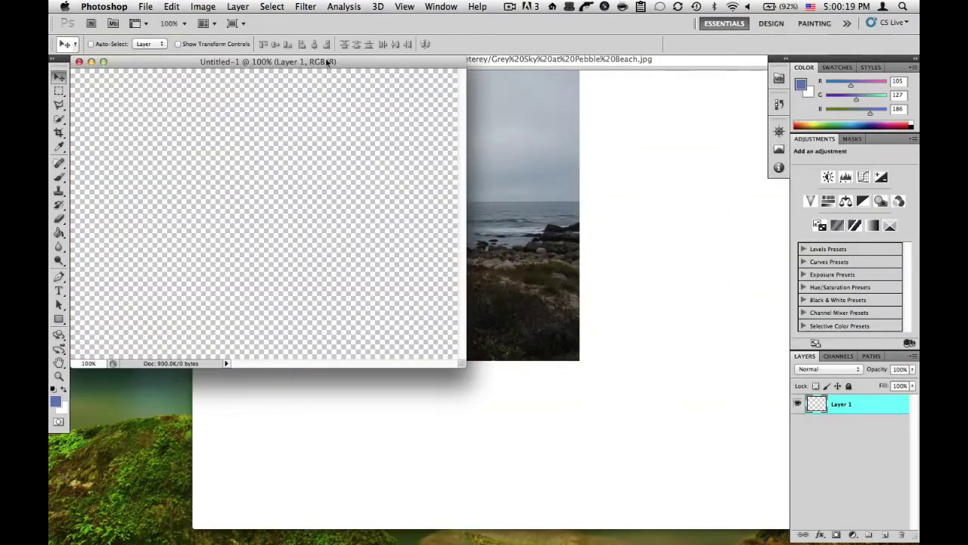
Step: Paste the beach photo into Untitled-1 as Layer 1 and enlarge the document window
{"action": "left_click_drag", "start_coordinate": [347, 63], "coordinate": [520, 134]}
{"action": "key", "text": "super+v"}
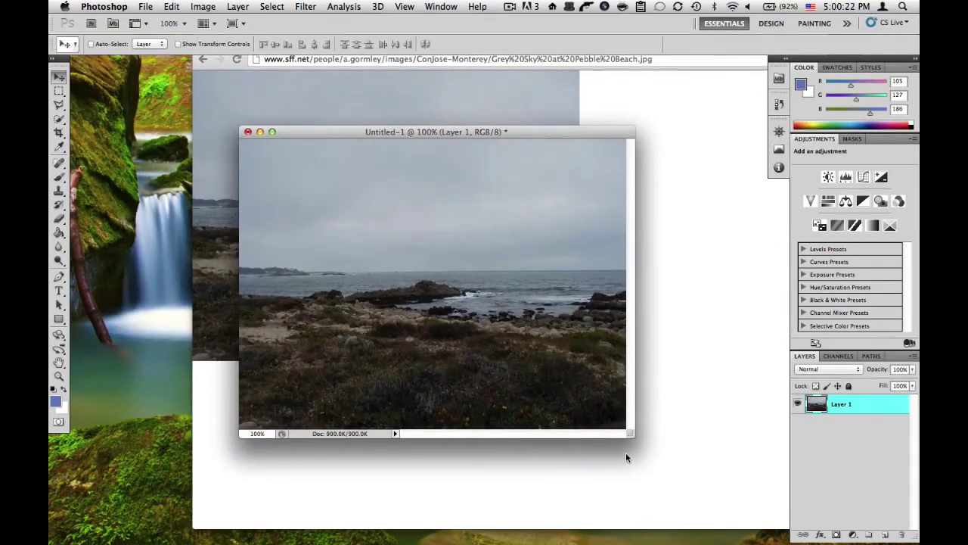
{"action": "left_click_drag", "start_coordinate": [631, 435], "coordinate": [746, 492]}
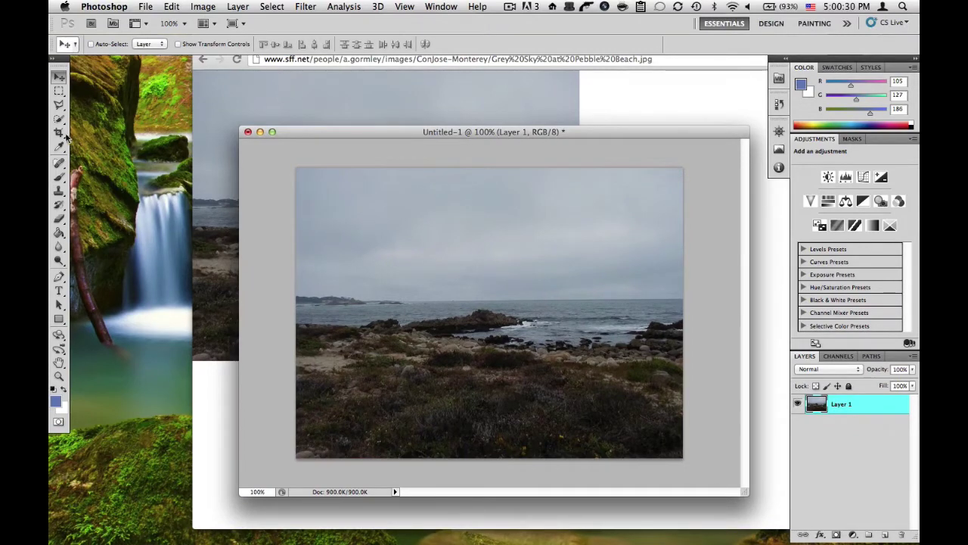
Step: Magic Wand the grey sky, then Quick Select the missing left and right sky down to the horizon
{"action": "left_click_drag", "start_coordinate": [59, 118], "coordinate": [84, 131]}
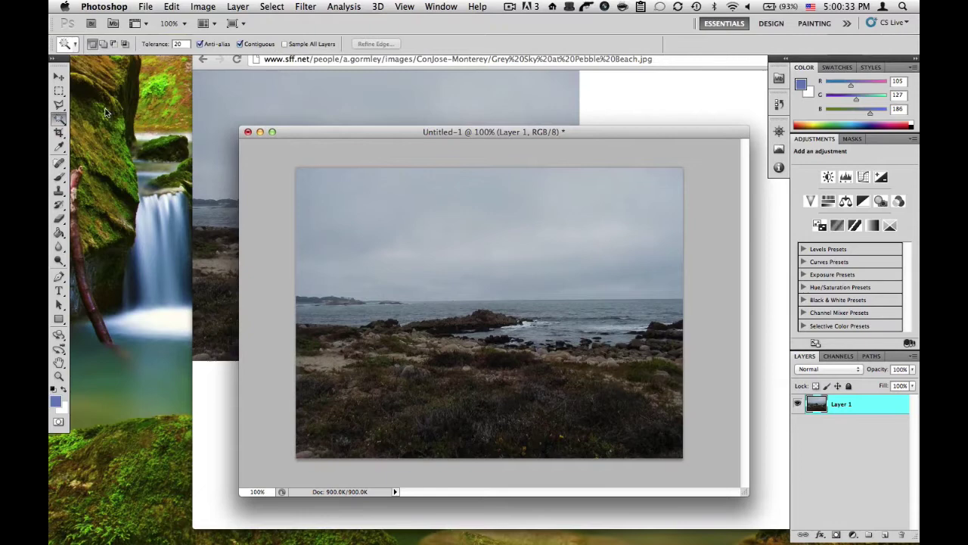
{"action": "left_click", "coordinate": [479, 214]}
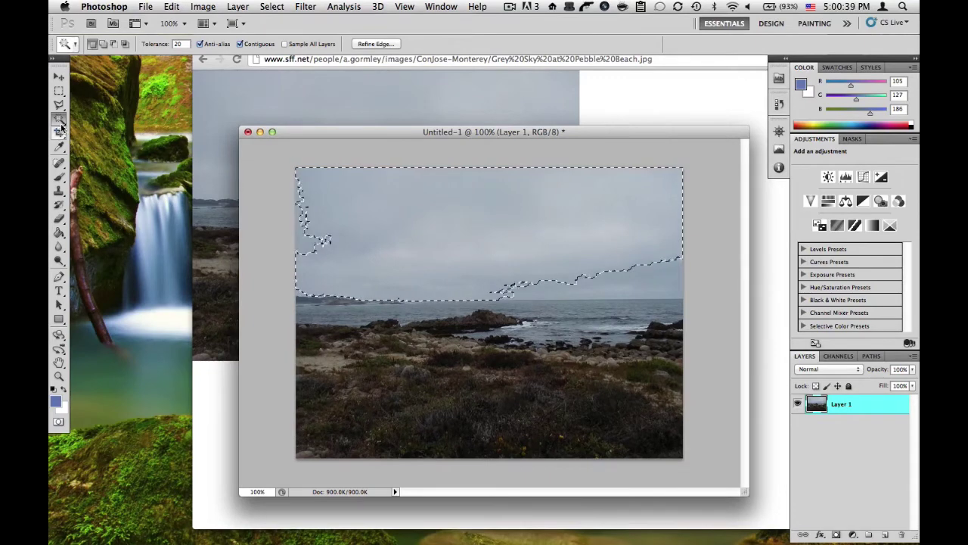
{"action": "left_click_drag", "start_coordinate": [59, 119], "coordinate": [59, 119]}
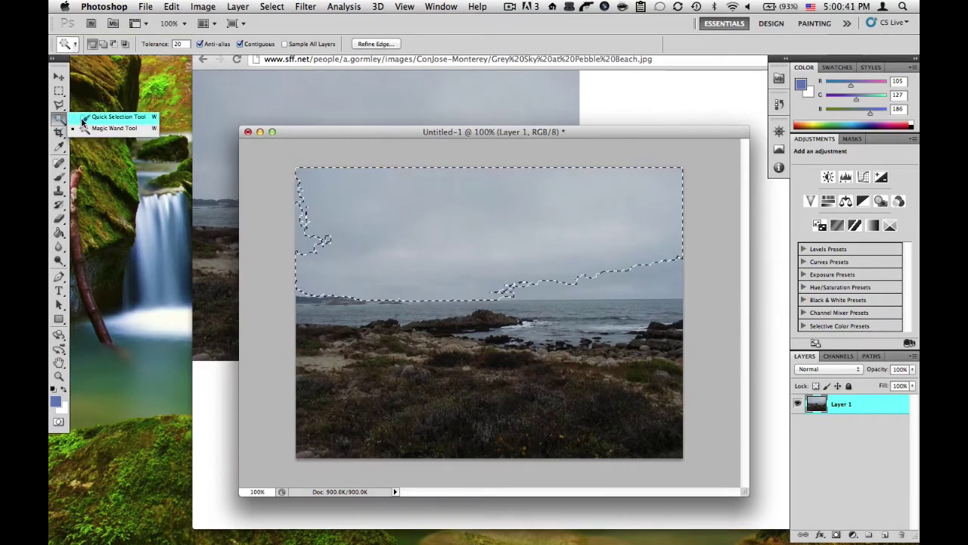
{"action": "left_click", "coordinate": [86, 119]}
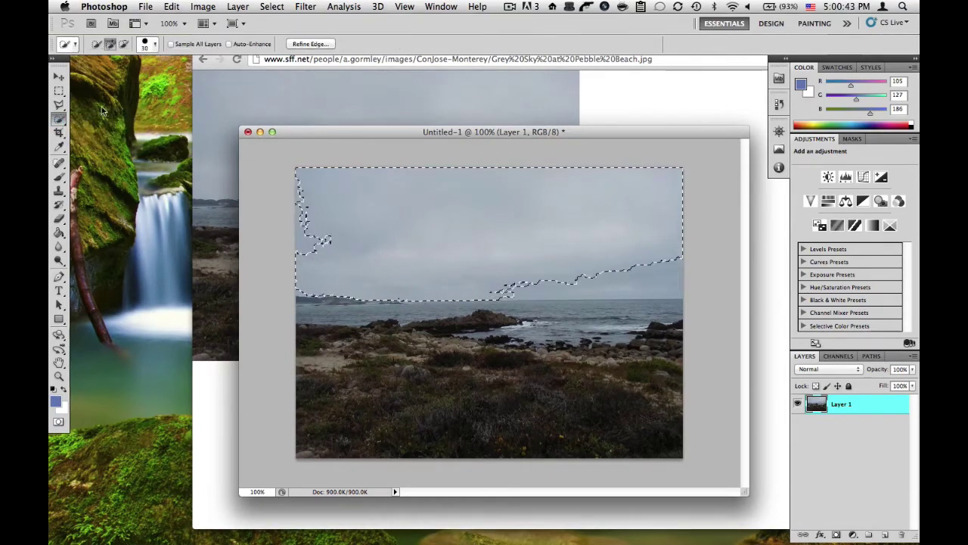
{"action": "left_click_drag", "start_coordinate": [60, 121], "coordinate": [60, 121]}
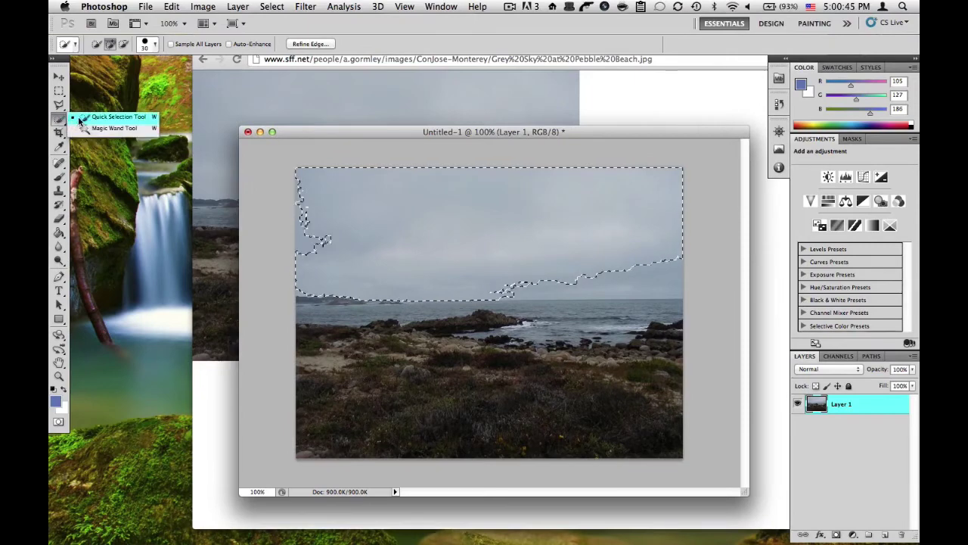
{"action": "left_click", "coordinate": [83, 122]}
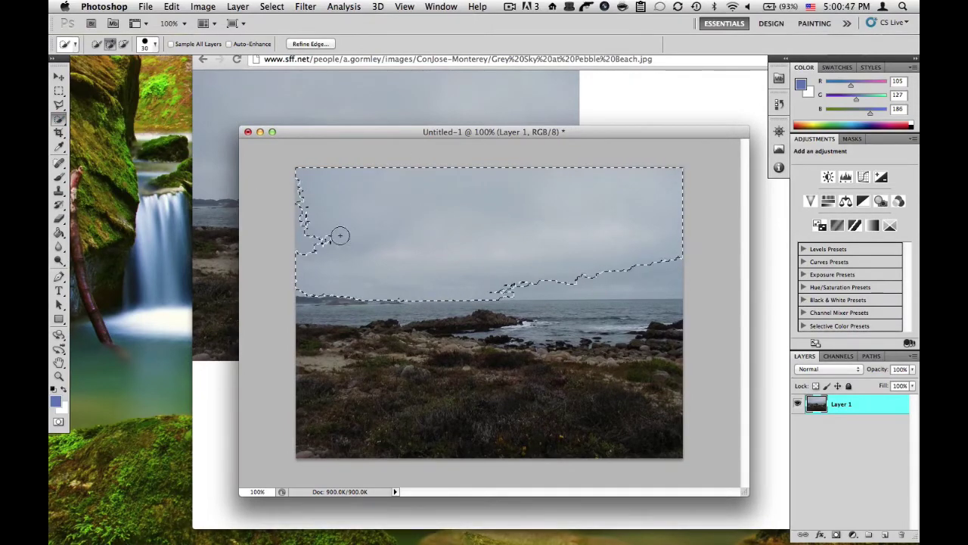
{"action": "left_click_drag", "start_coordinate": [307, 261], "coordinate": [303, 195]}
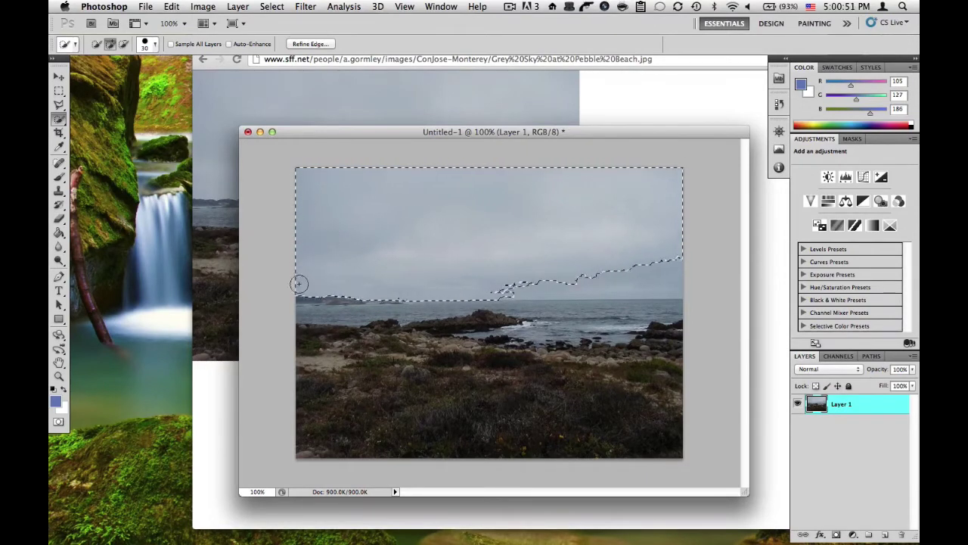
{"action": "left_click_drag", "start_coordinate": [424, 234], "coordinate": [524, 261]}
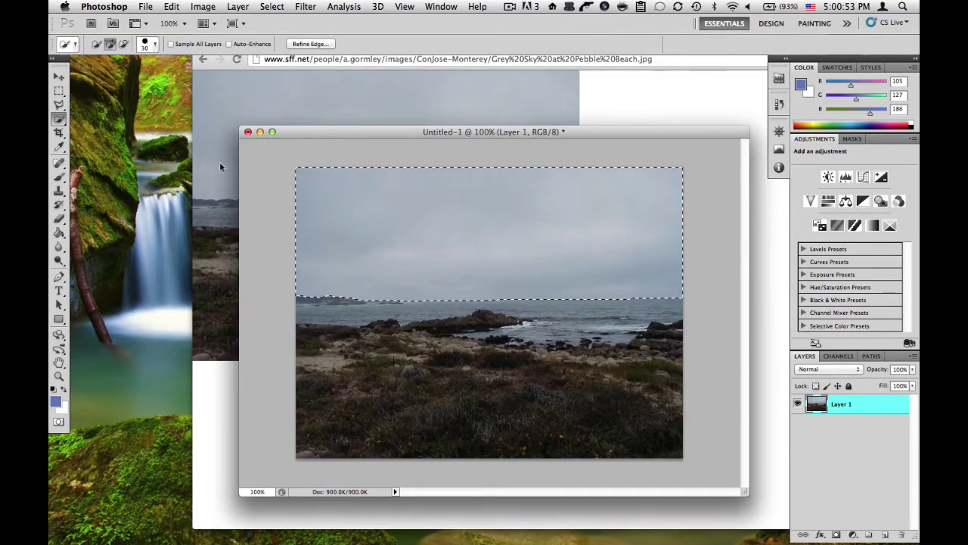
{"action": "left_click", "coordinate": [59, 90]}
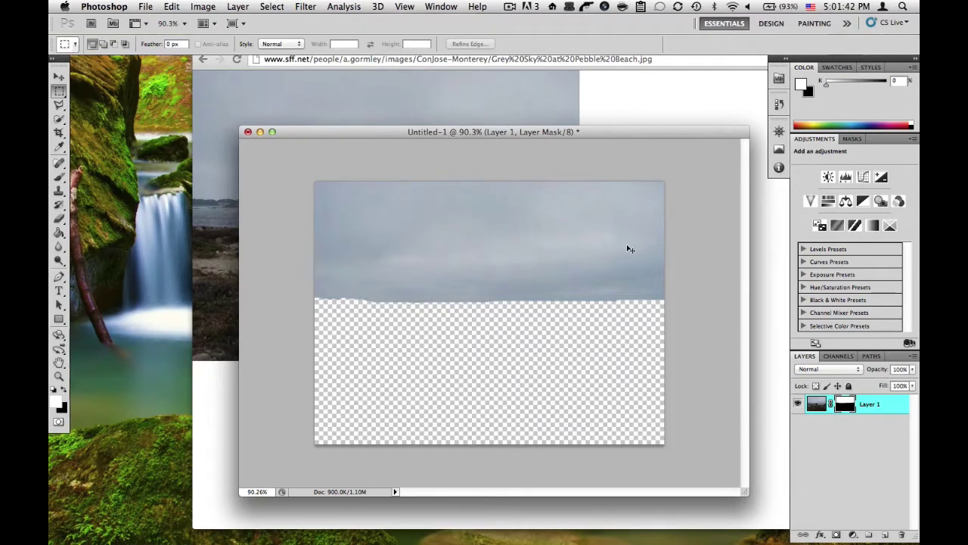
Step: Mask Layer 1 so the grey sky becomes transparent and only the rocky shore shows, then deselect
{"action": "key", "text": "super+i"}
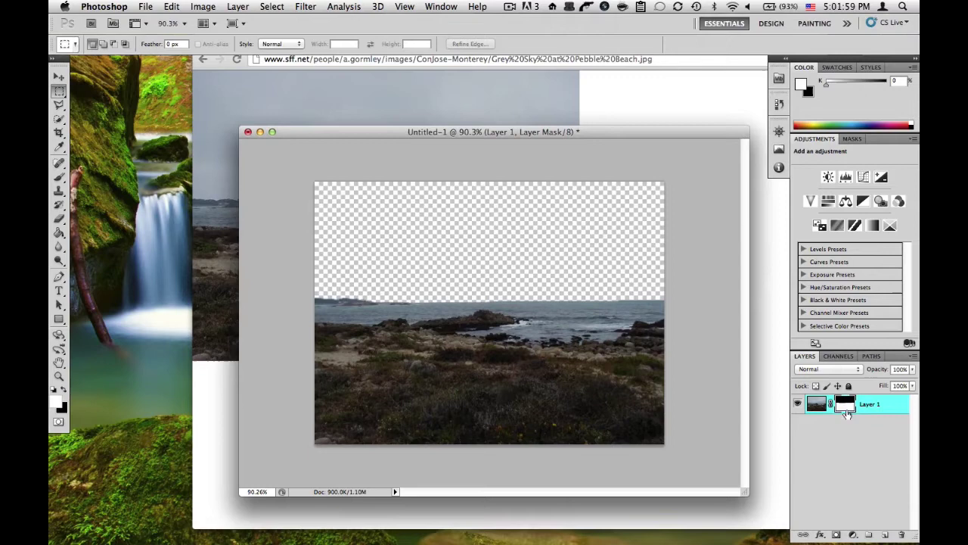
{"action": "right_click", "coordinate": [848, 407]}
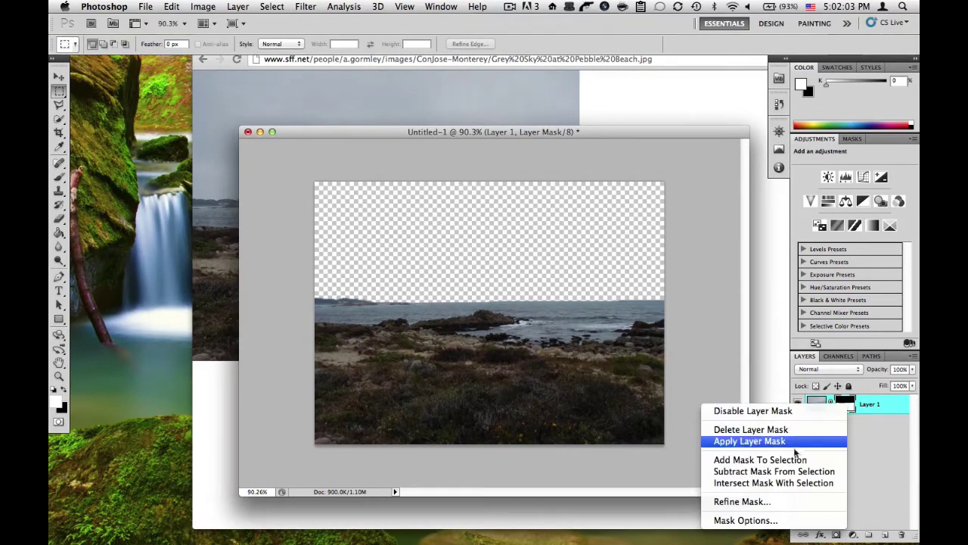
{"action": "left_click", "coordinate": [794, 461]}
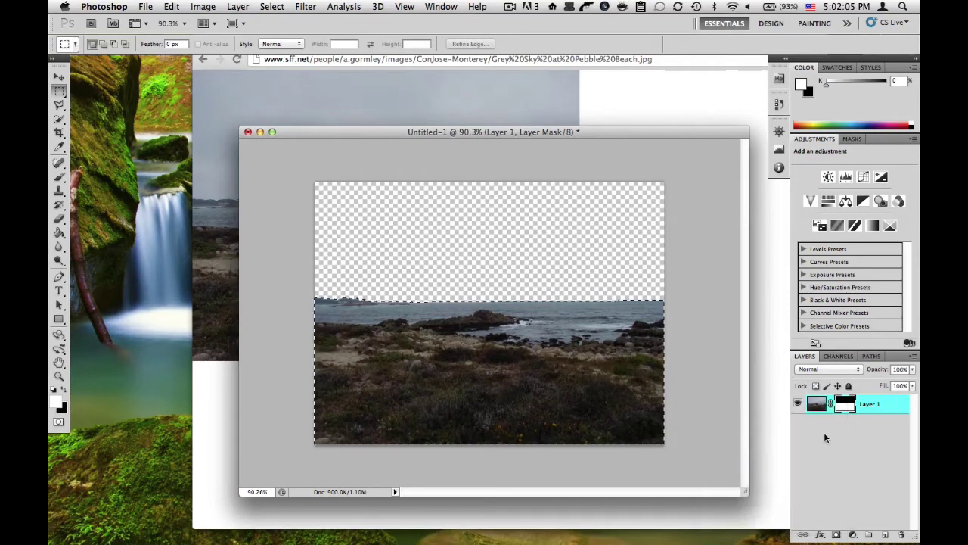
{"action": "key", "text": "super+d"}
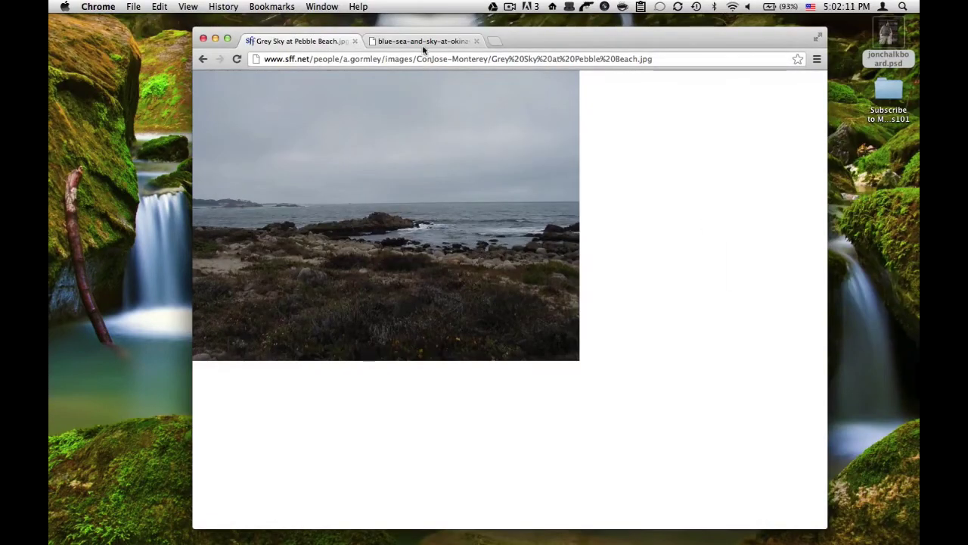
Step: Copy the blue cloudy sky image from Chrome
{"action": "left_click", "coordinate": [422, 43]}
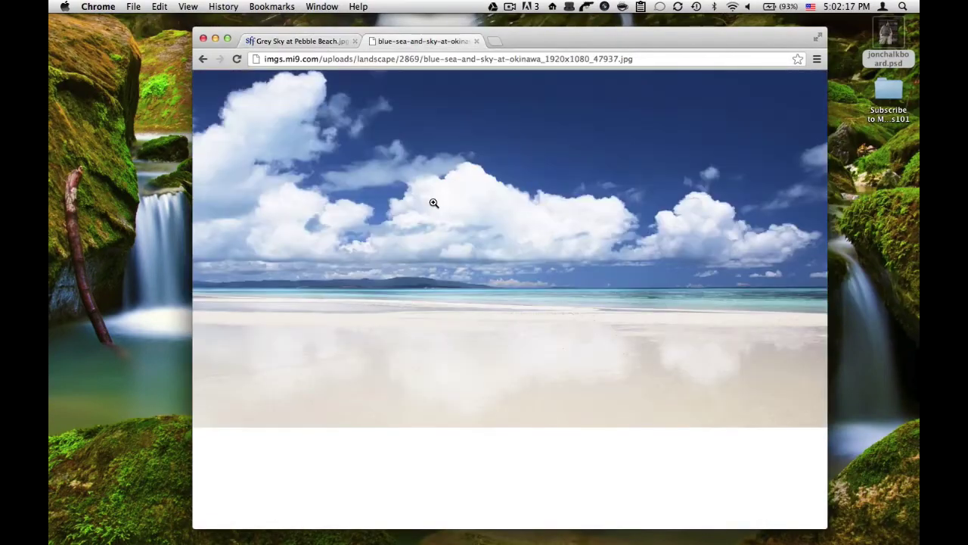
{"action": "right_click", "coordinate": [433, 202]}
{"action": "left_click", "coordinate": [454, 230]}
Step: Paste the blue sky into Photoshop as Layer 2 and move it beneath Layer 1
{"action": "key", "text": "super+Tab"}
{"action": "key", "text": "super+v"}
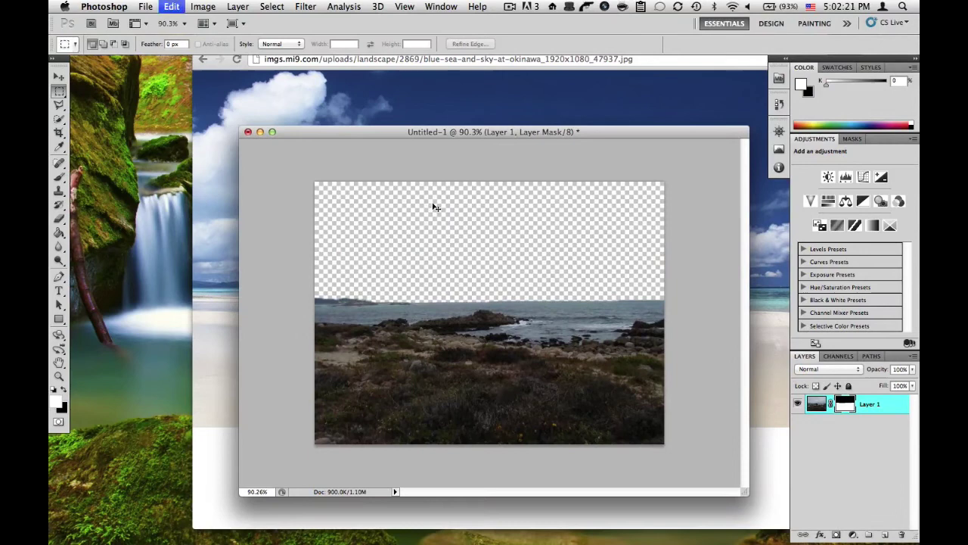
{"action": "left_click_drag", "start_coordinate": [866, 409], "coordinate": [859, 436]}
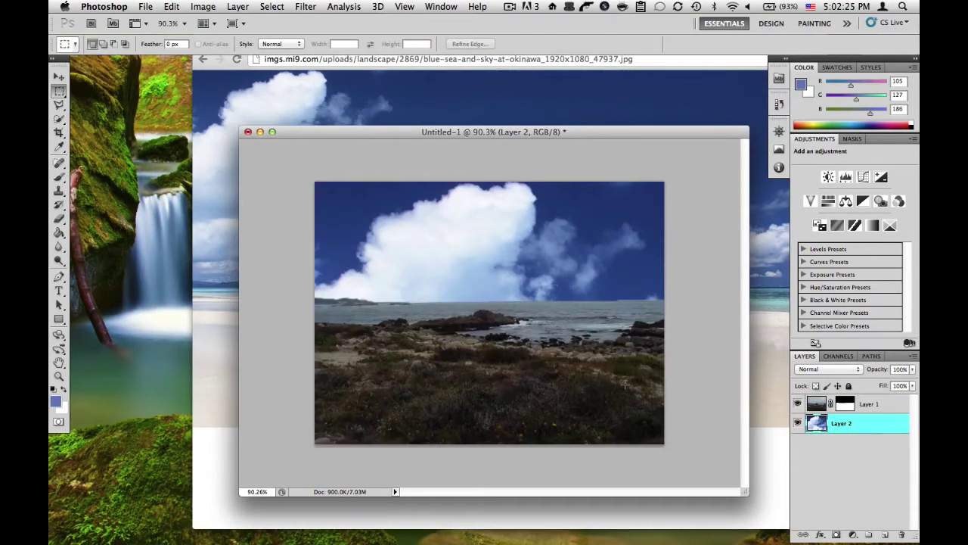
Step: Scale Layer 2 down so the blue sky fills the area above the horizon
{"action": "key", "text": "super+t"}
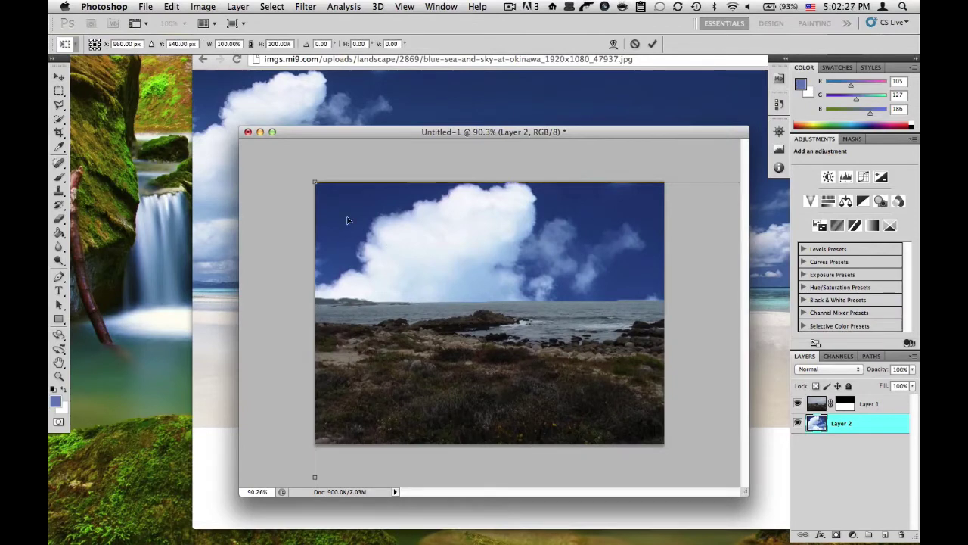
{"action": "left_click_drag", "start_coordinate": [345, 217], "coordinate": [683, 398]}
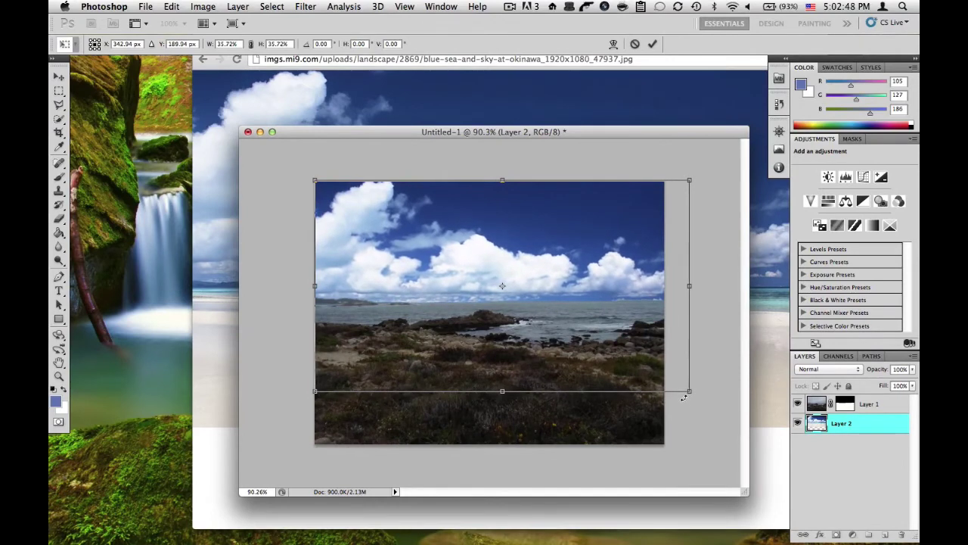
{"action": "key", "text": "Return"}
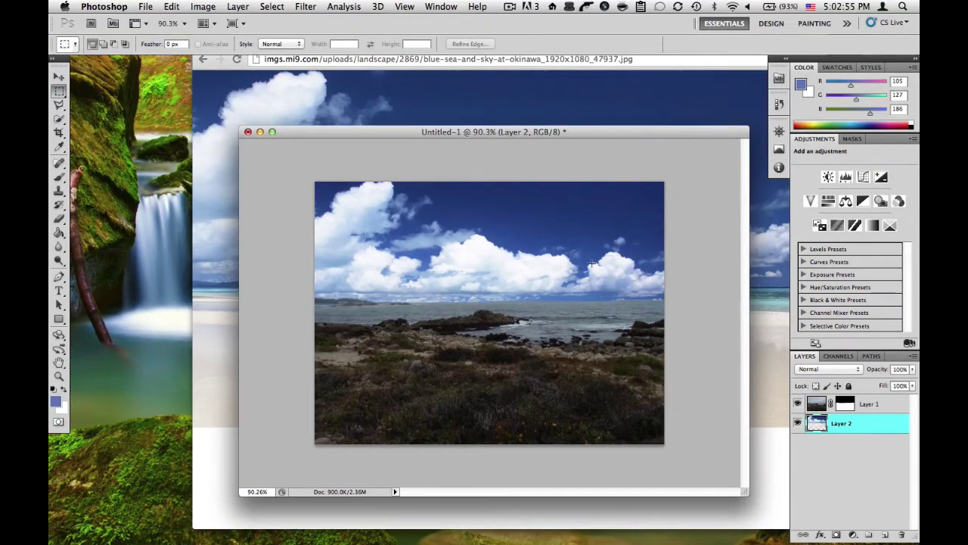
Step: Select Layer 1's mask, inspect the horizon zoomed in, and try then undo the Blur tool
{"action": "left_click", "coordinate": [848, 408]}
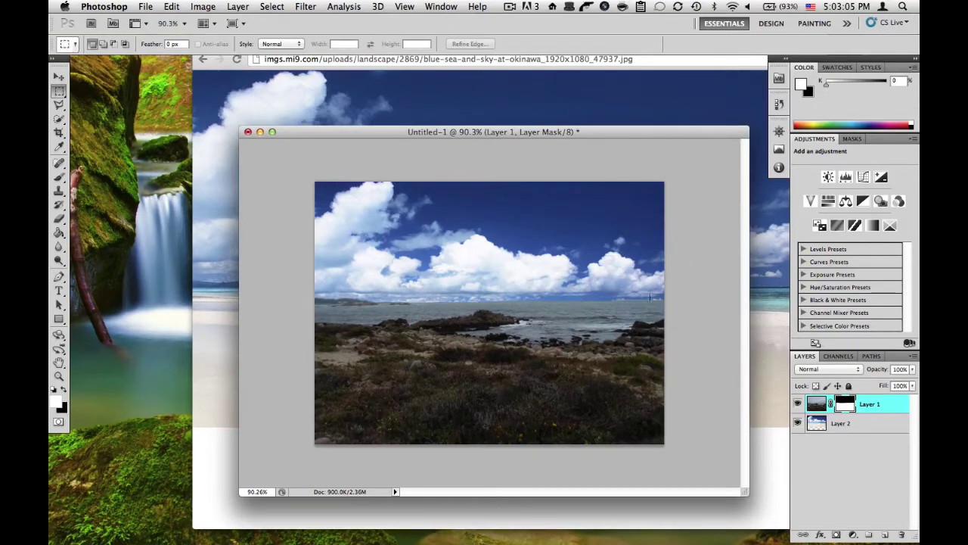
{"action": "key", "text": "super+equal"}
{"action": "key", "text": "super+equal"}
{"action": "key", "text": "super+equal"}
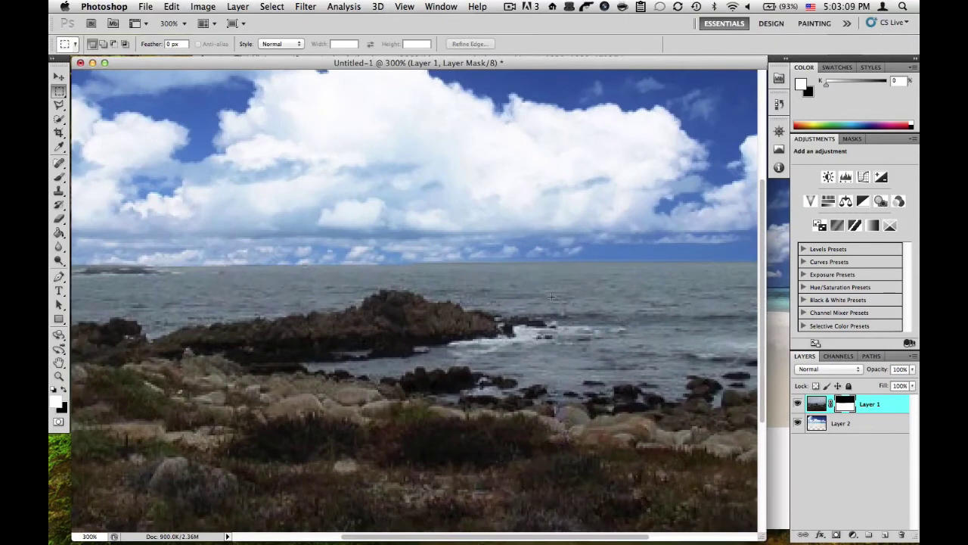
{"action": "key", "text": "super+minus"}
{"action": "key", "text": "super+minus"}
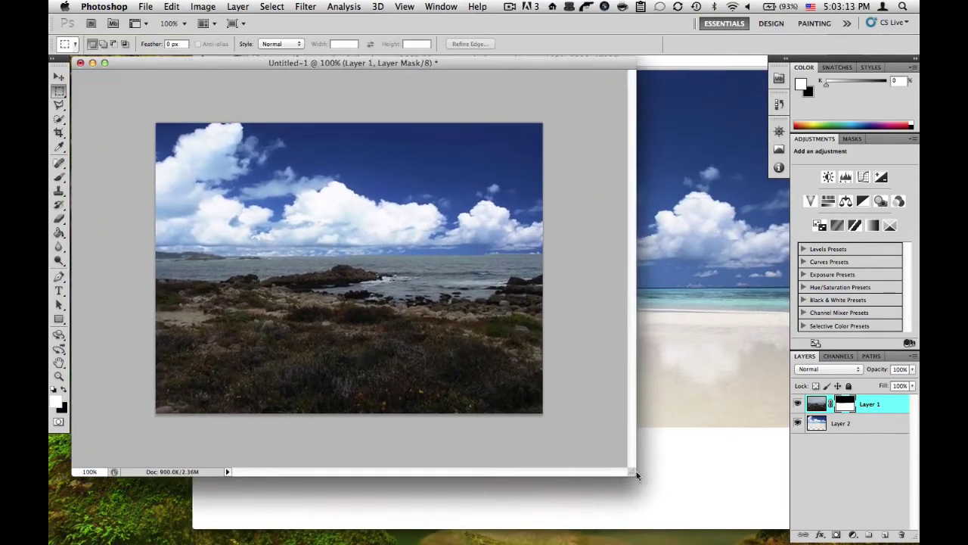
{"action": "key", "text": "r"}
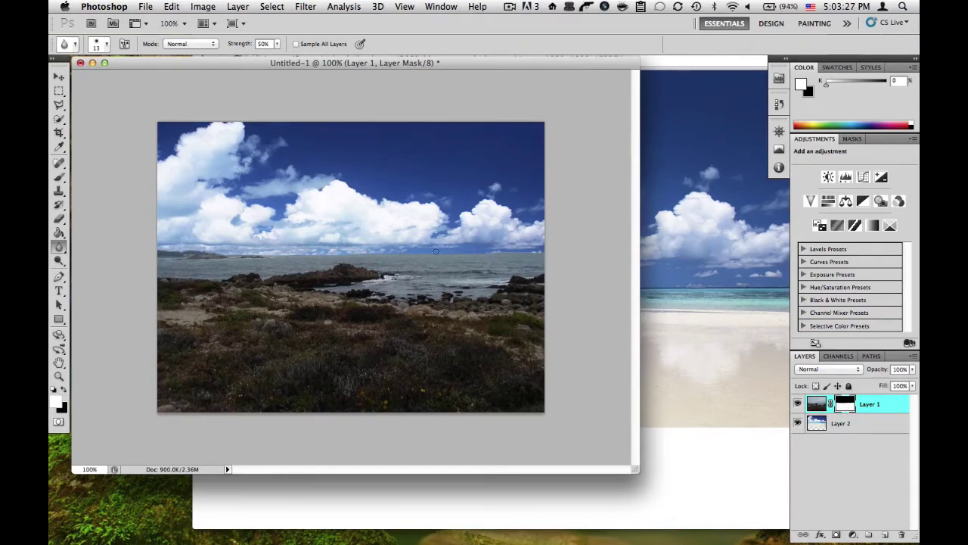
{"action": "key", "text": "super+z"}
Step: Set up the Eraser with a 50 px, 0% hardness brush to soften the horizon
{"action": "key", "text": "e"}
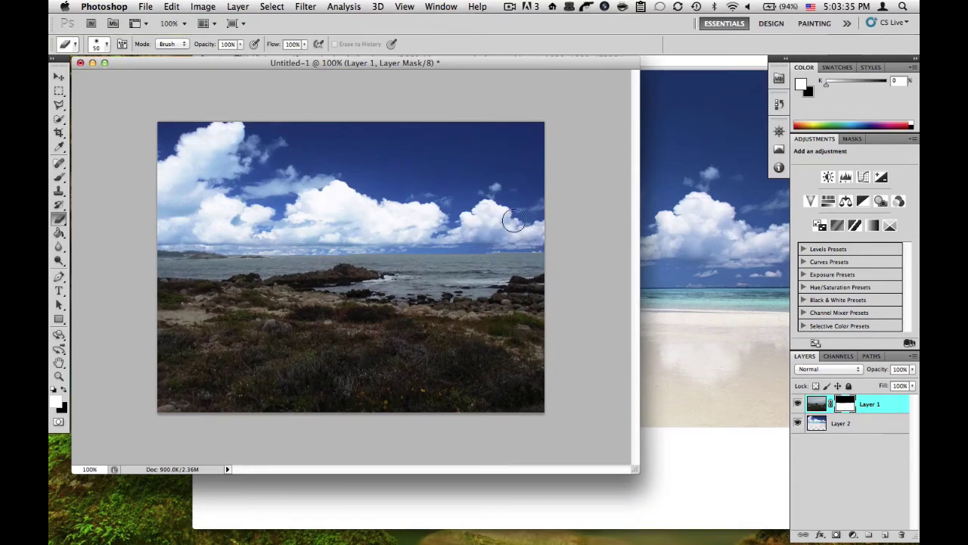
{"action": "right_click", "coordinate": [495, 237]}
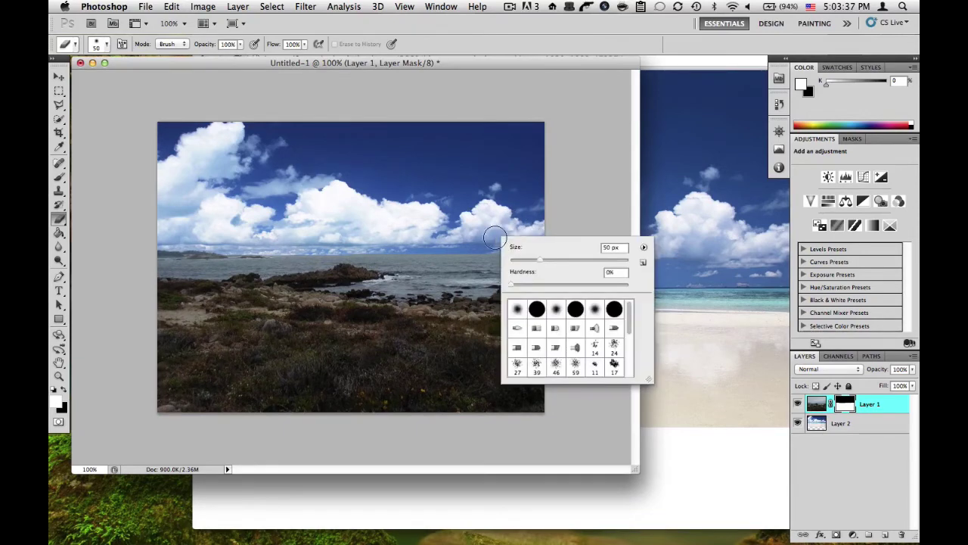
{"action": "left_click", "coordinate": [513, 285]}
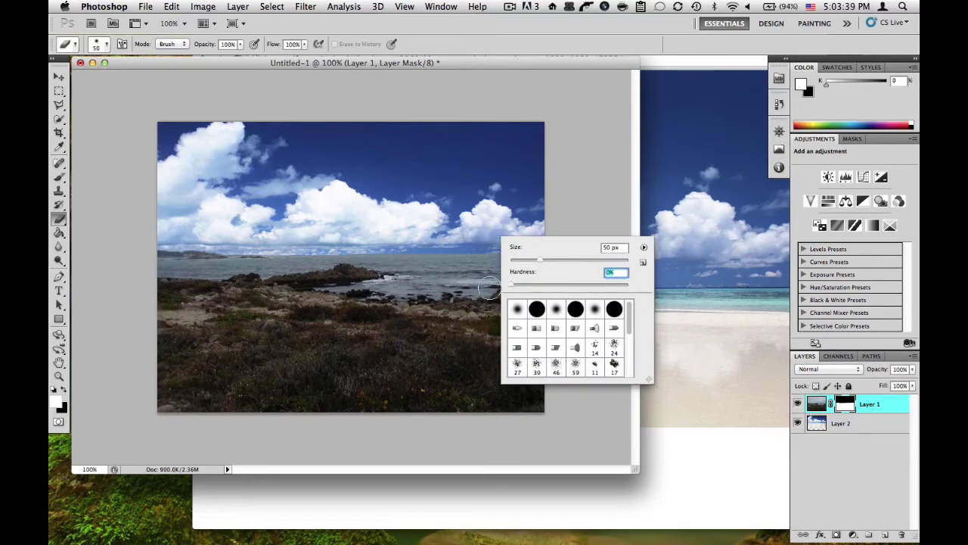
{"action": "key", "text": "Return"}
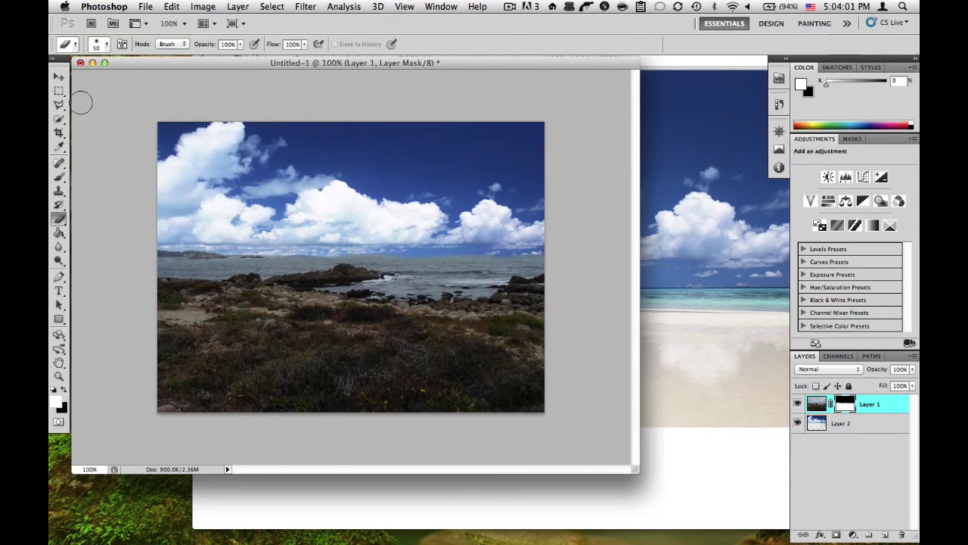
{"action": "left_click", "coordinate": [56, 93]}
{"action": "left_click", "coordinate": [136, 91]}
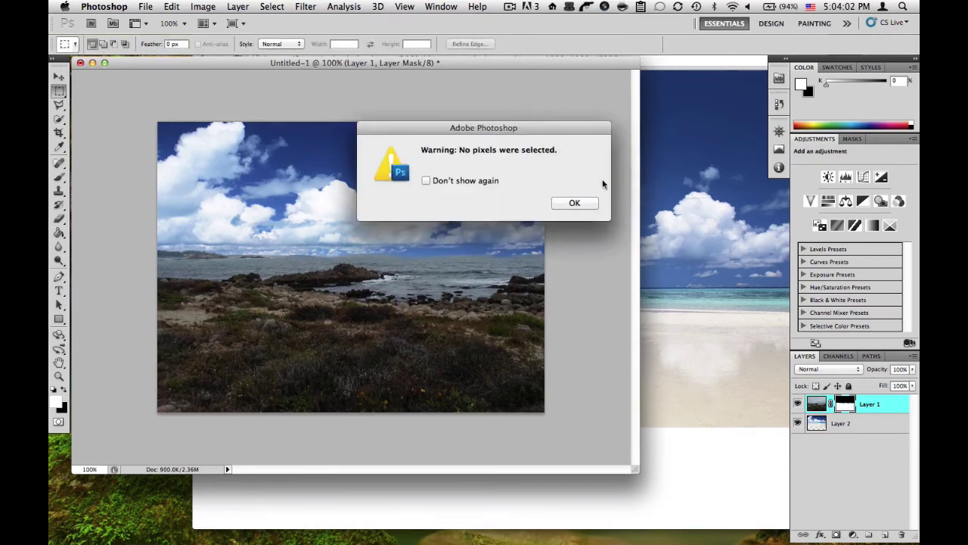
{"action": "left_click", "coordinate": [498, 183]}
{"action": "left_click", "coordinate": [578, 203]}
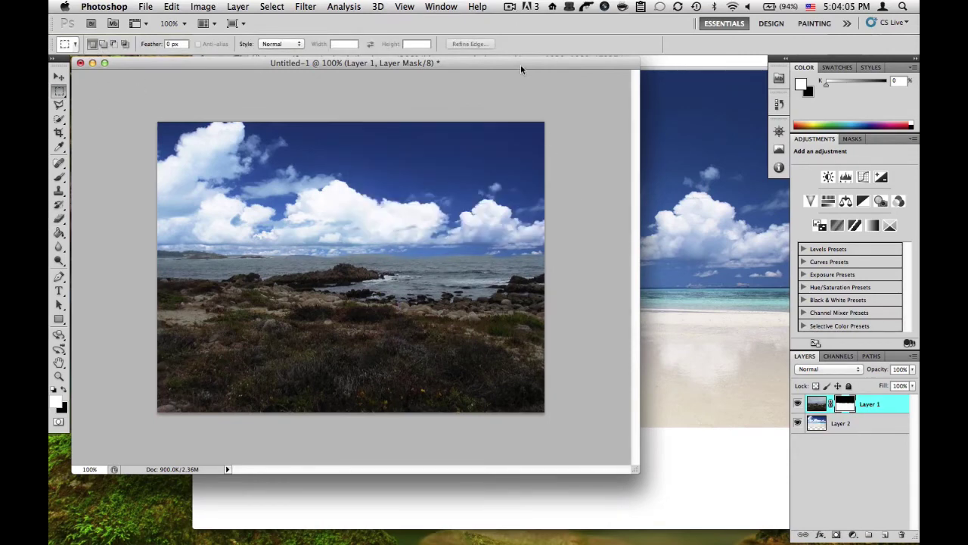
{"action": "left_click_drag", "start_coordinate": [524, 66], "coordinate": [580, 85]}
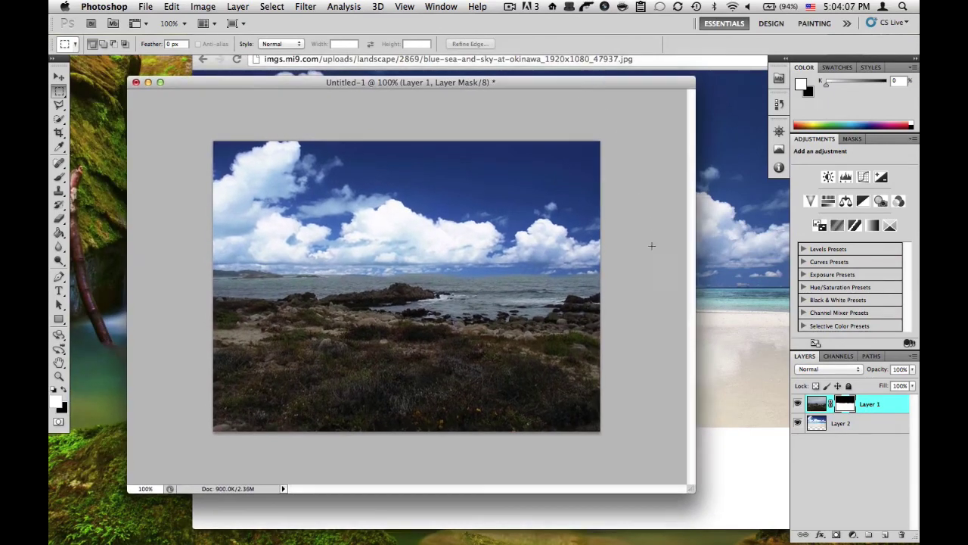